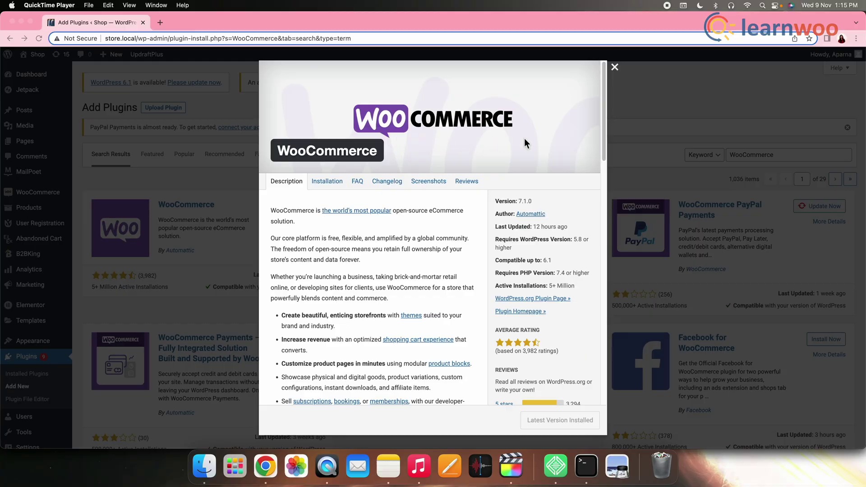
Step: Close the WooCommerce details popup and search 'WooCommerce', which is already listed as Active
click(614, 67)
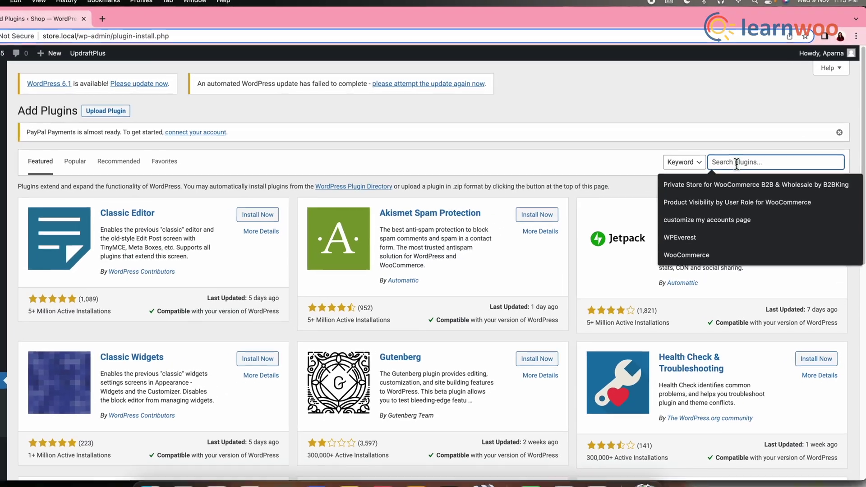
text(WooCommerce)
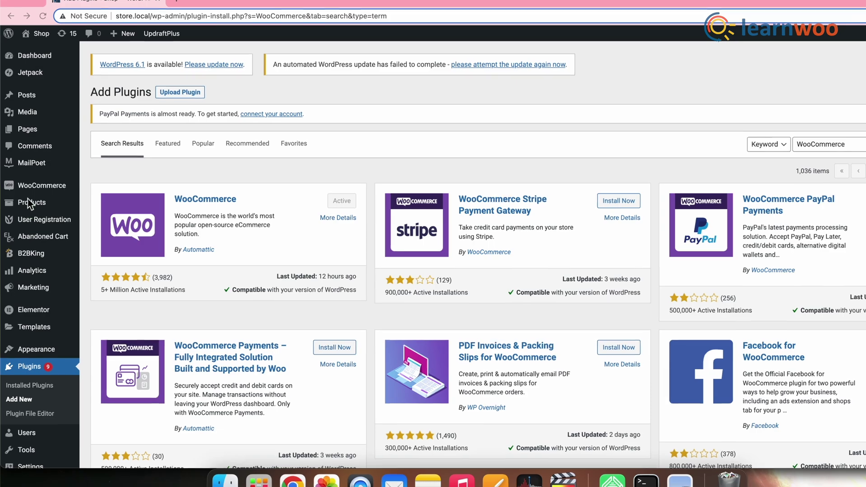
Step: Go to WooCommerce Settings > Emails and review notifications like New order, Cancelled order and Failed order
mouse_move(42, 185)
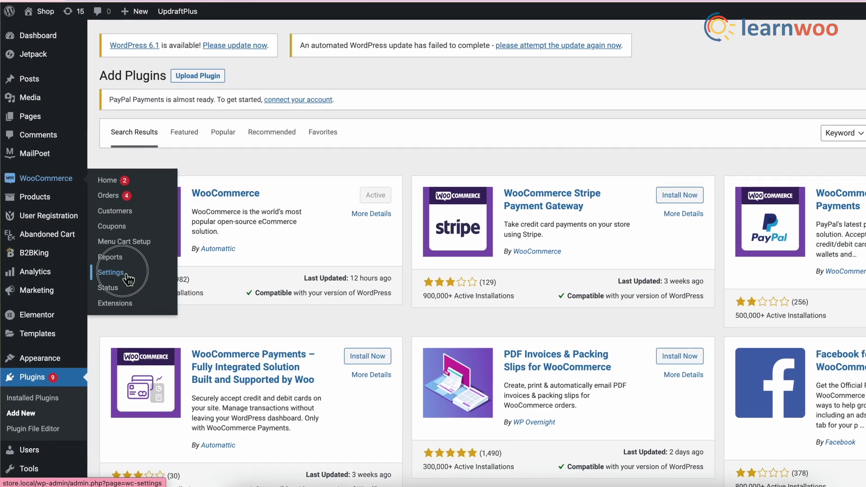
click(128, 276)
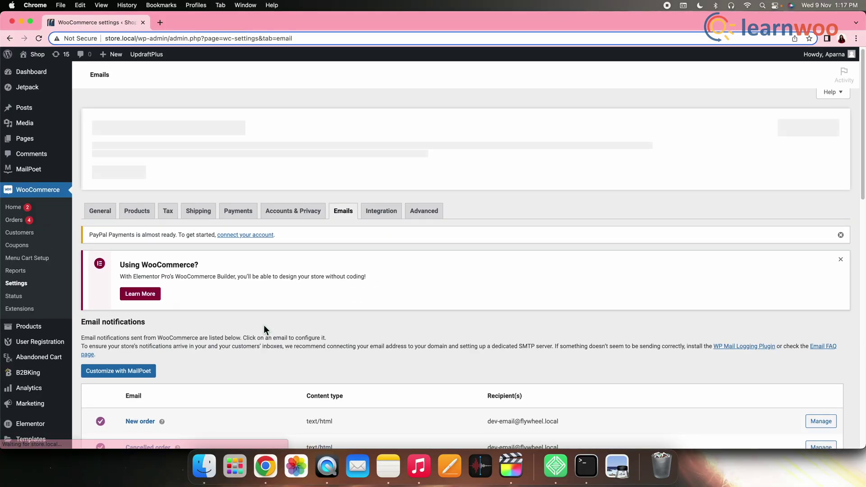
scroll(250, 345, down, 1)
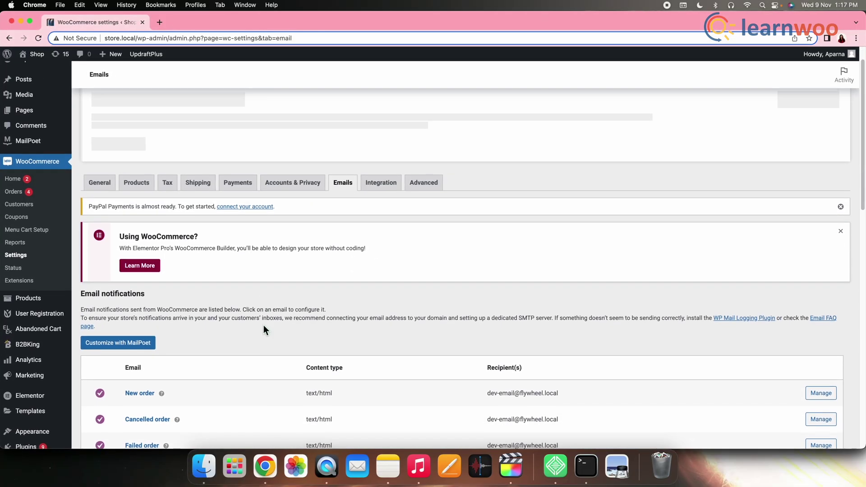
scroll(263, 325, down, 5)
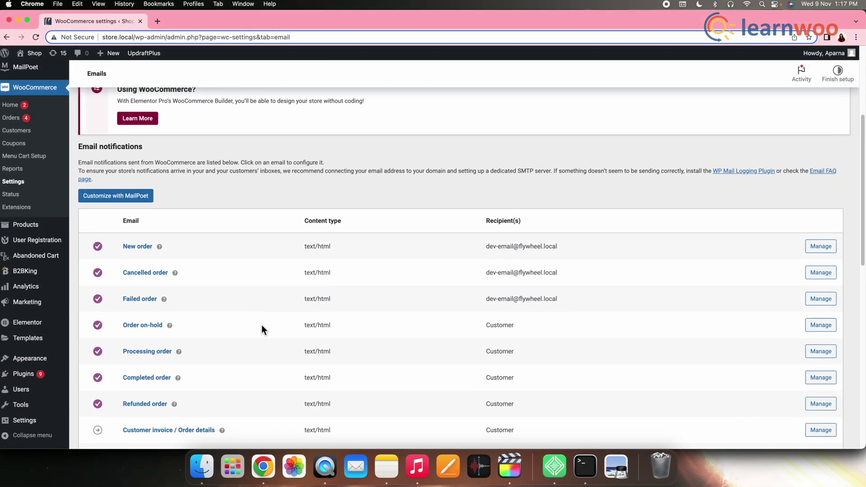
scroll(261, 324, down, 5)
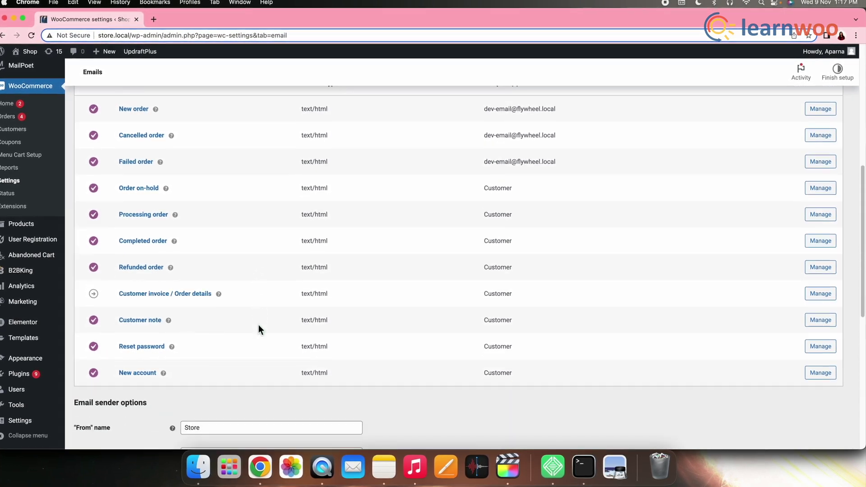
scroll(256, 324, up, 1)
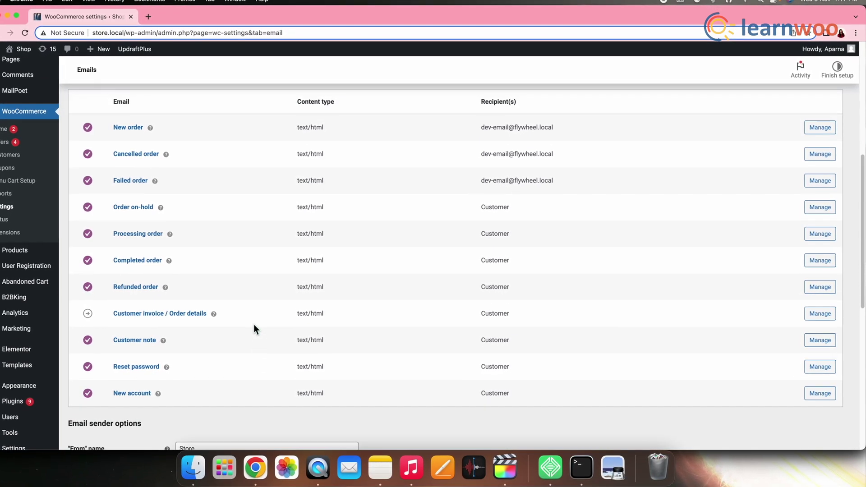
scroll(250, 324, down, 6)
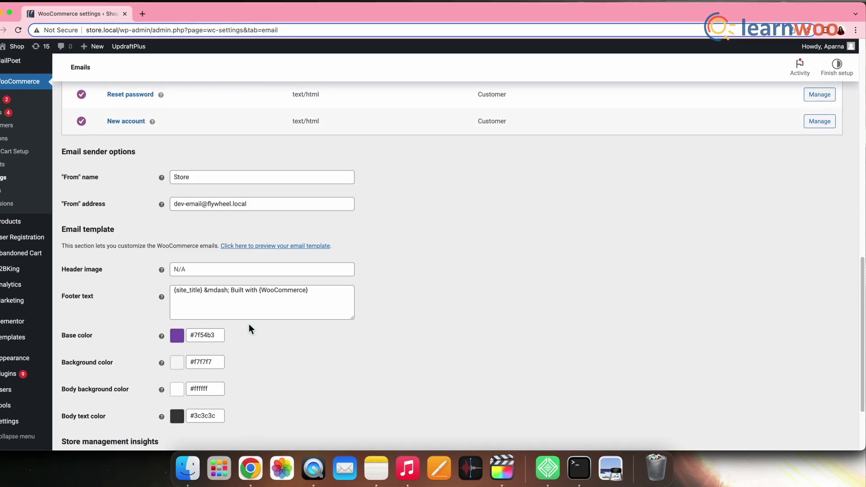
scroll(248, 324, down, 3)
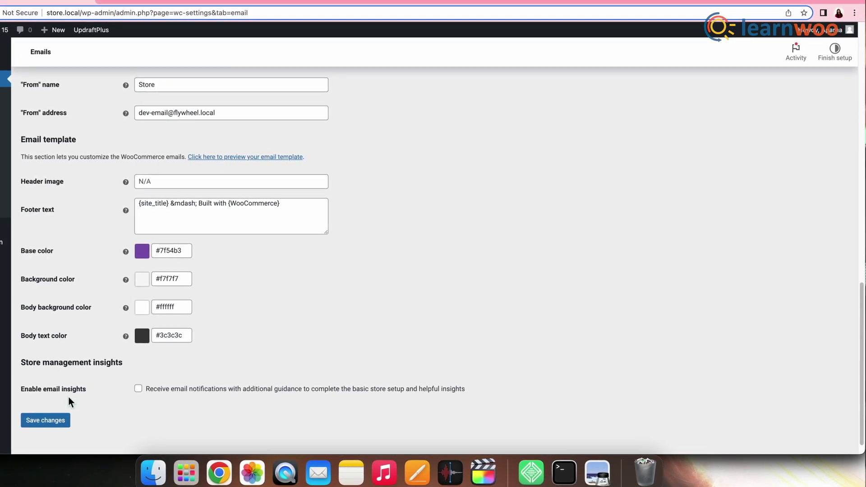
scroll(68, 395, up, 7)
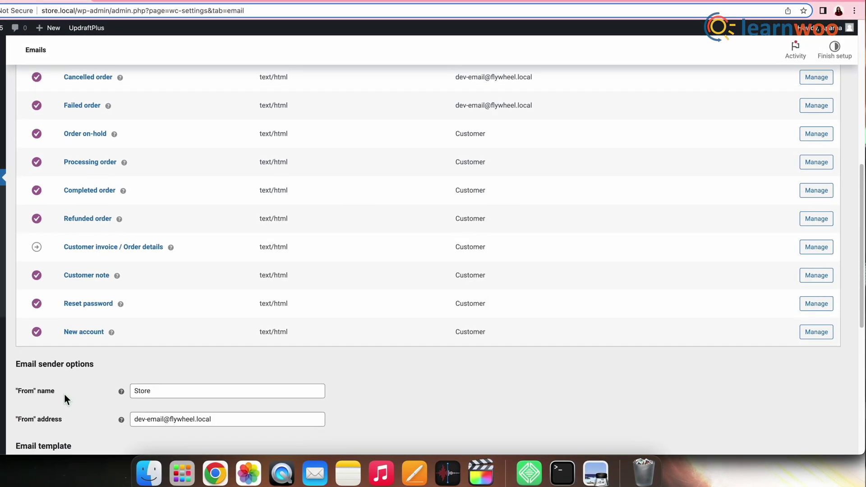
scroll(64, 393, up, 3)
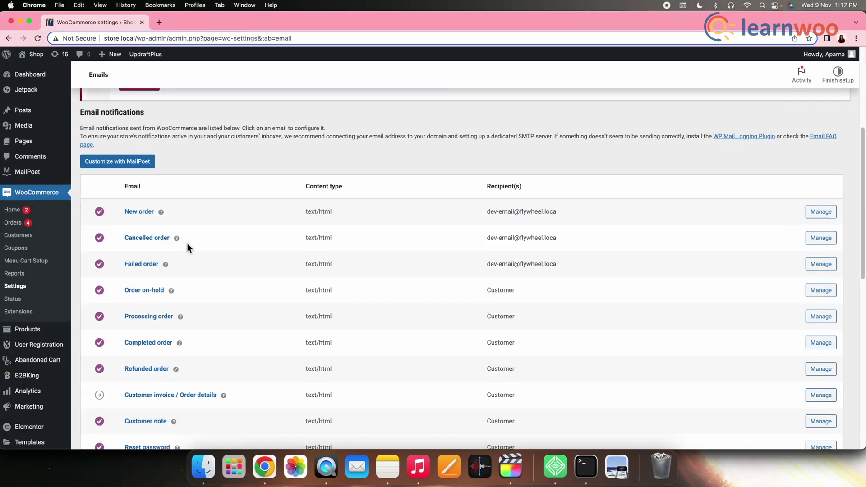
Step: Save the Cancelled order email settings with 'Enable this email notification' left ticked
click(814, 260)
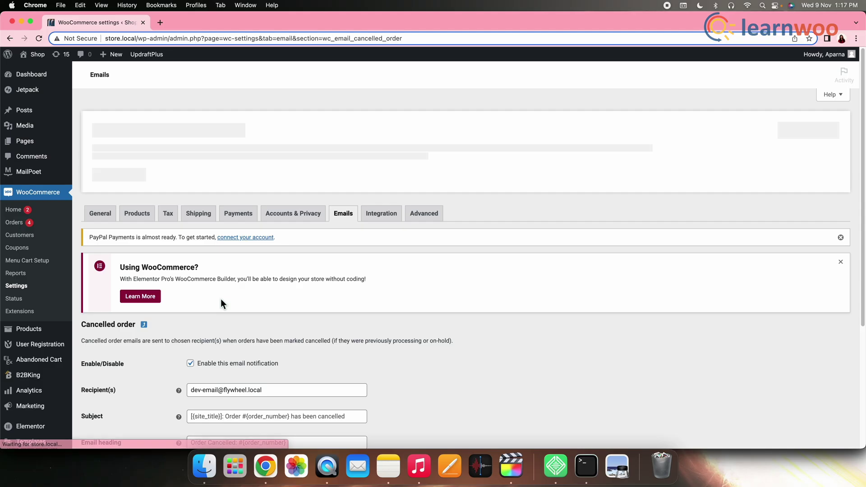
scroll(221, 298, down, 5)
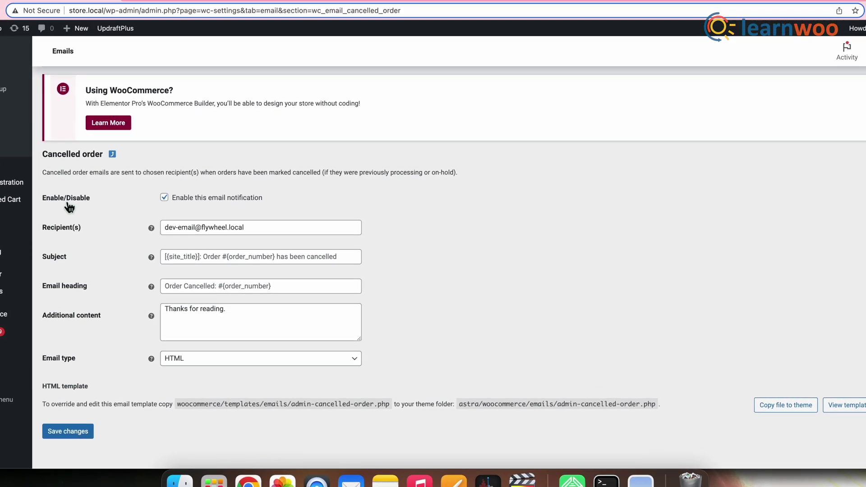
click(166, 198)
click(156, 195)
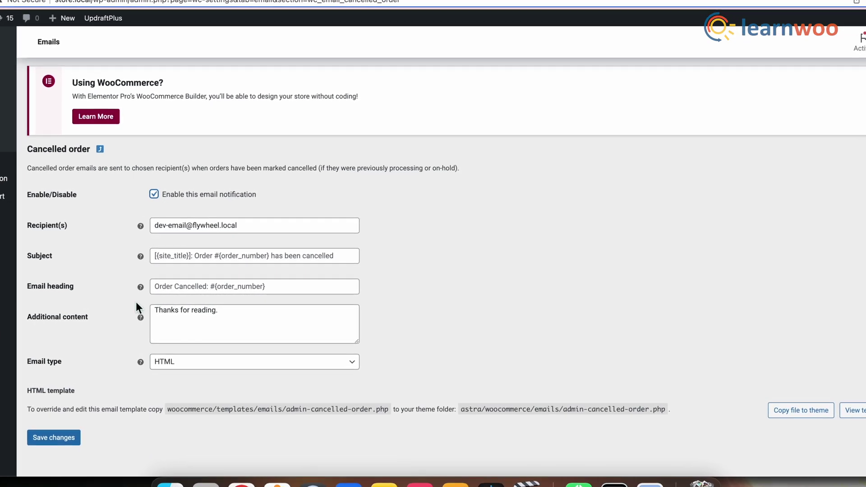
click(56, 435)
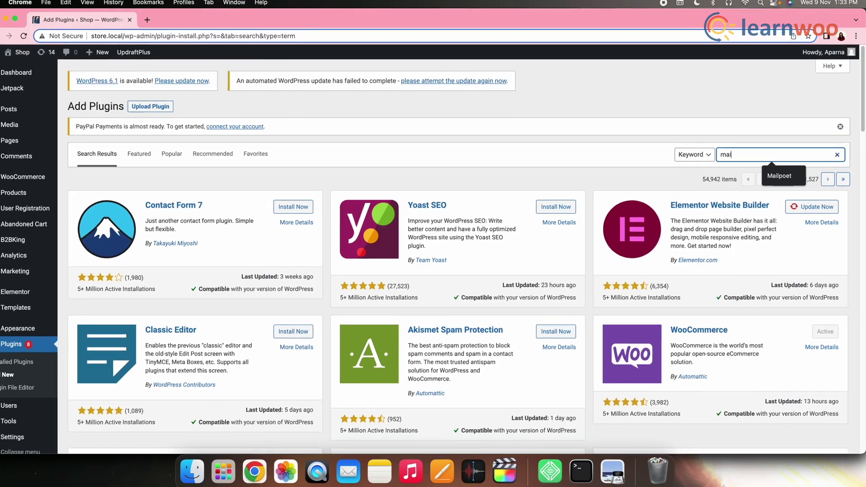
Step: Search 'mailpoet' in Add Plugins and install the MailPoet plugin
text(poe)
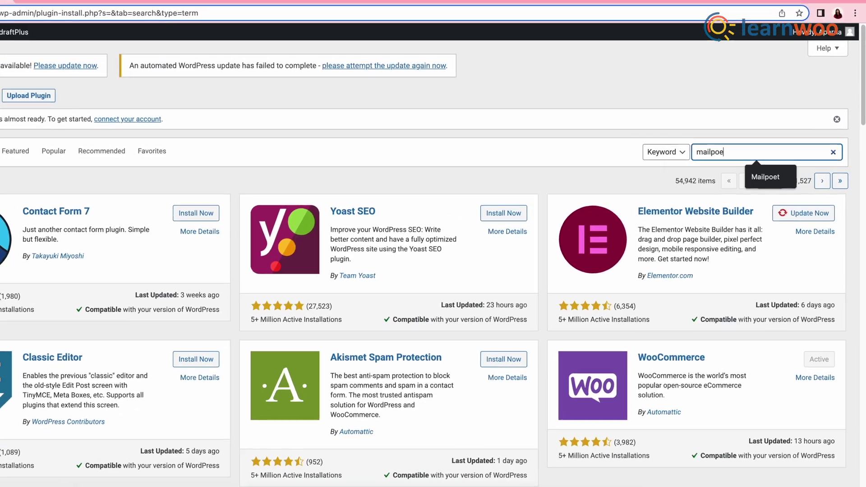
text(t)
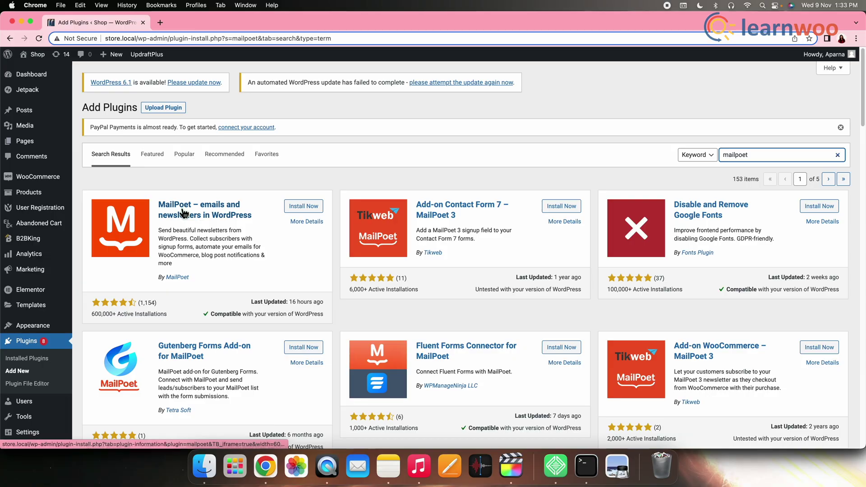
click(311, 209)
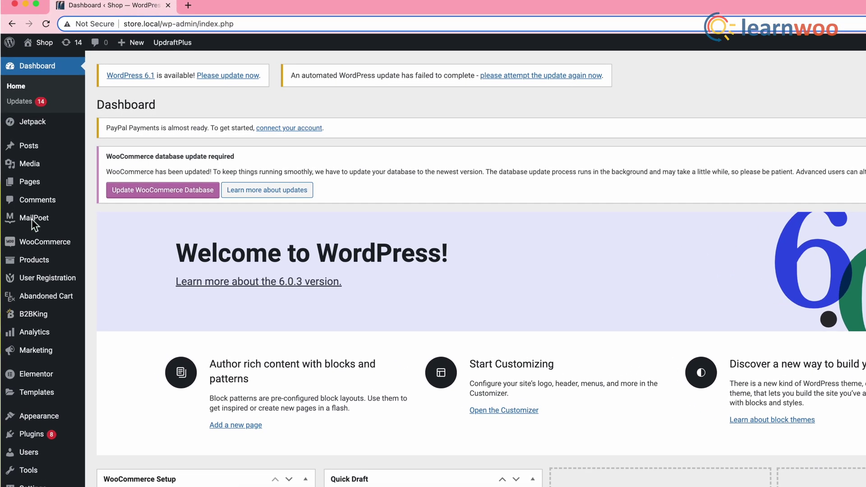
Step: Tick 'Use MailPoet to customize WooCommerce emails' in MailPoet's WooCommerce settings and save
mouse_move(31, 213)
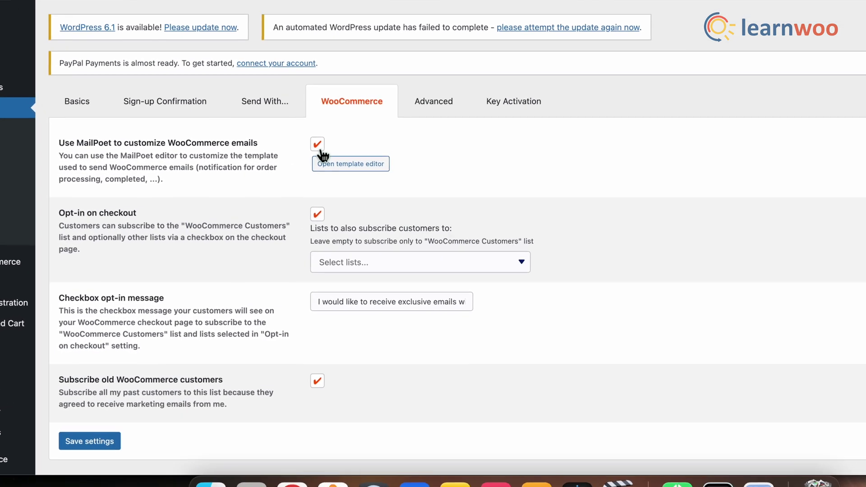
click(313, 164)
click(313, 165)
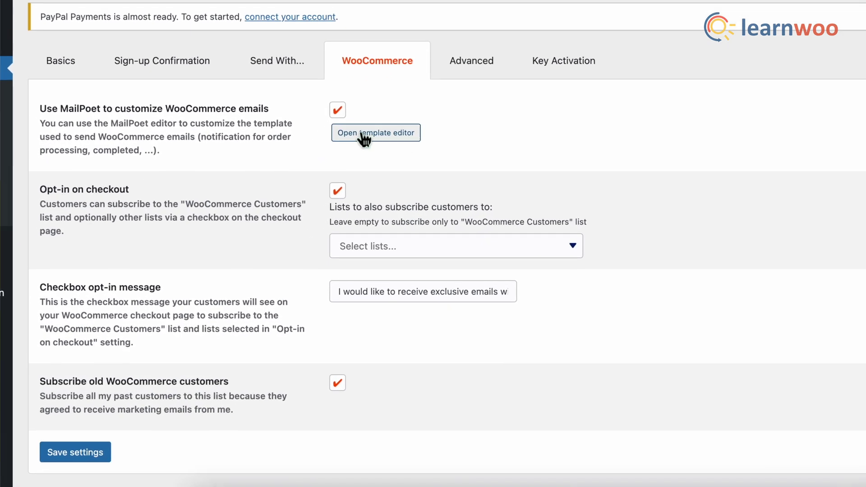
click(72, 455)
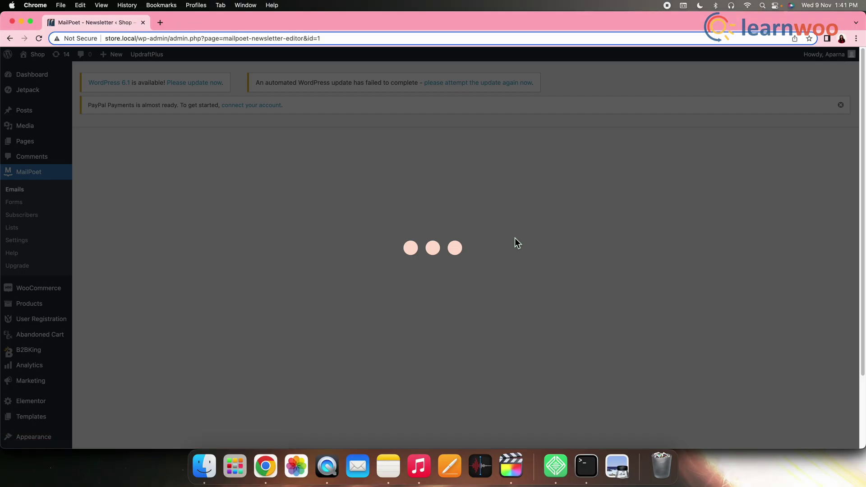
Step: Make the green T-shirt images 180 px wide and close the Image panel
scroll(515, 238, down, 3)
scroll(515, 237, up, 2)
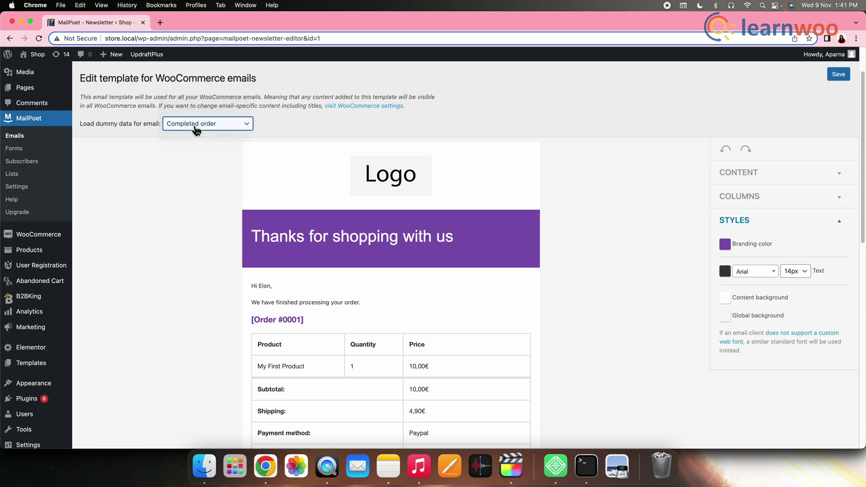
mouse_move(401, 188)
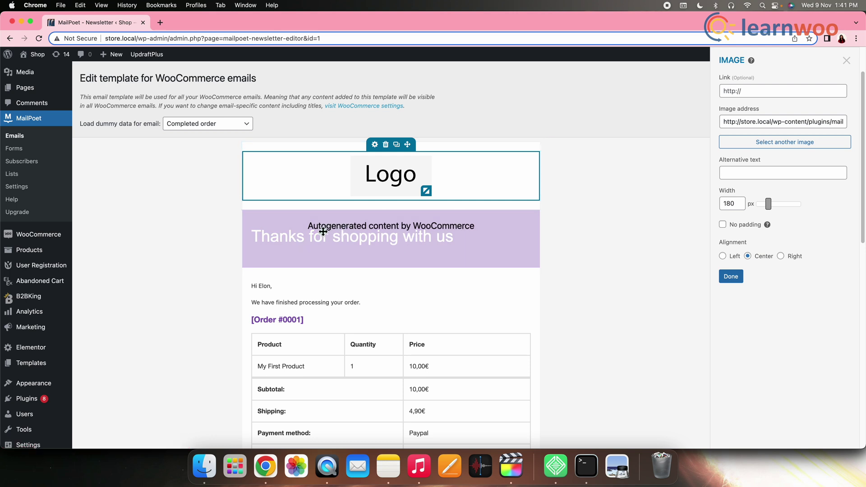
scroll(465, 237, down, 5)
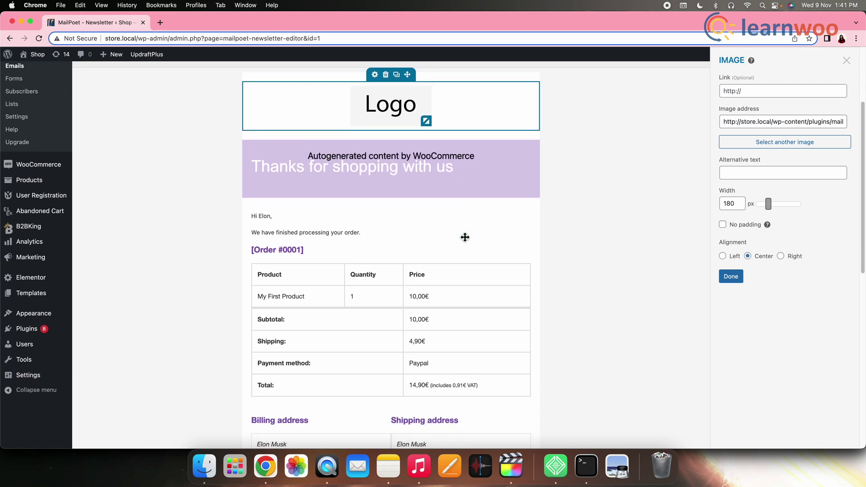
scroll(466, 236, down, 1)
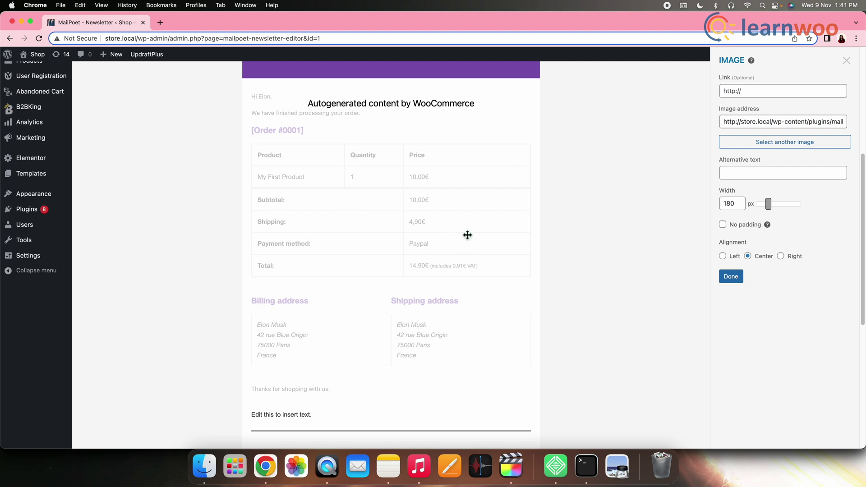
scroll(438, 285, down, 7)
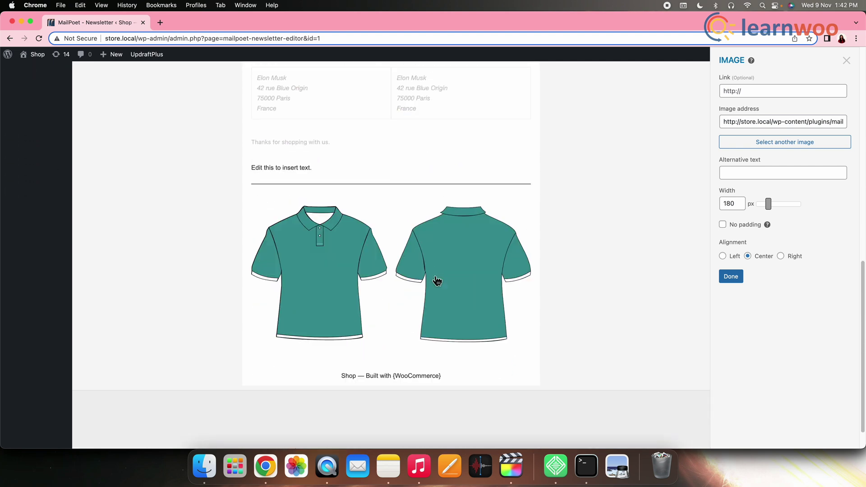
key(Escape)
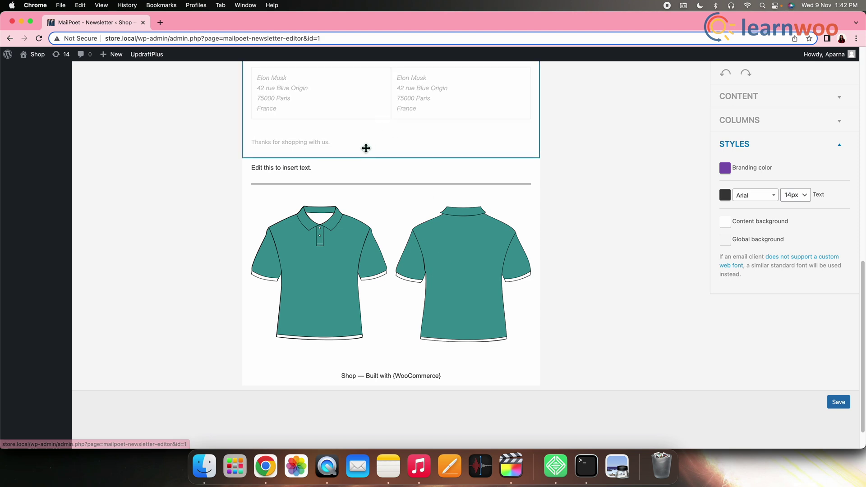
Step: Add a Text block above the divider and an empty two-column row below it, showing the row's settings
click(752, 97)
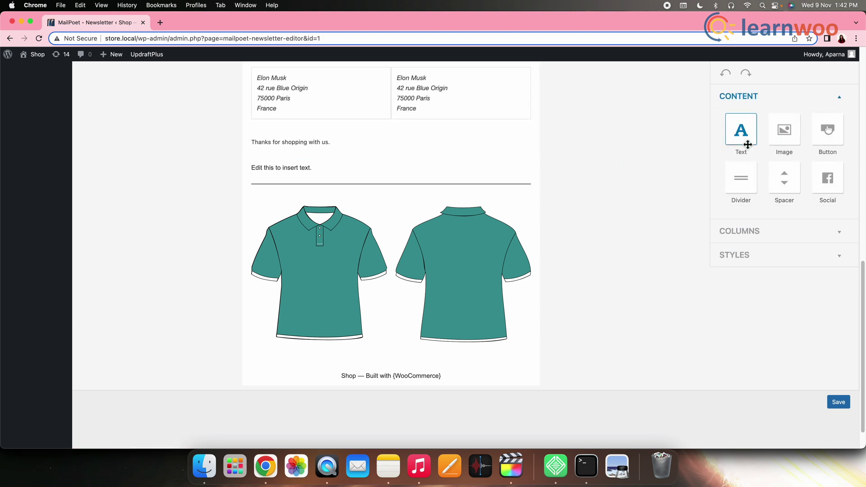
drag(288, 182, 370, 186)
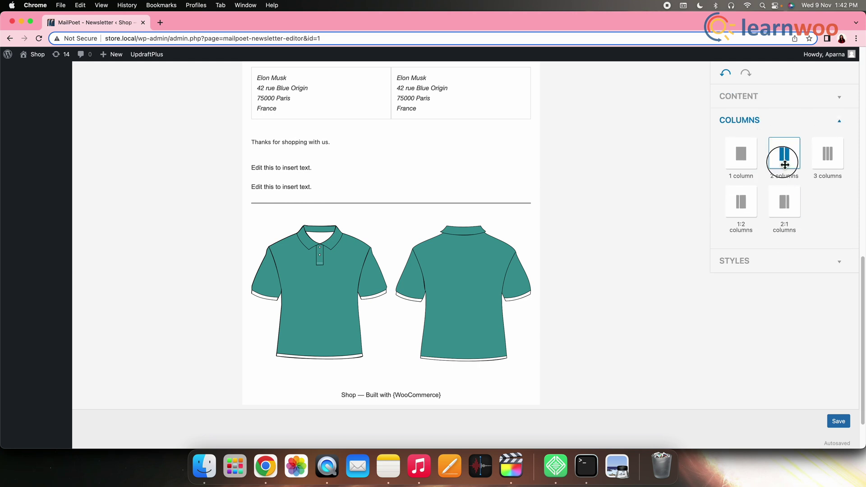
drag(302, 260, 285, 232)
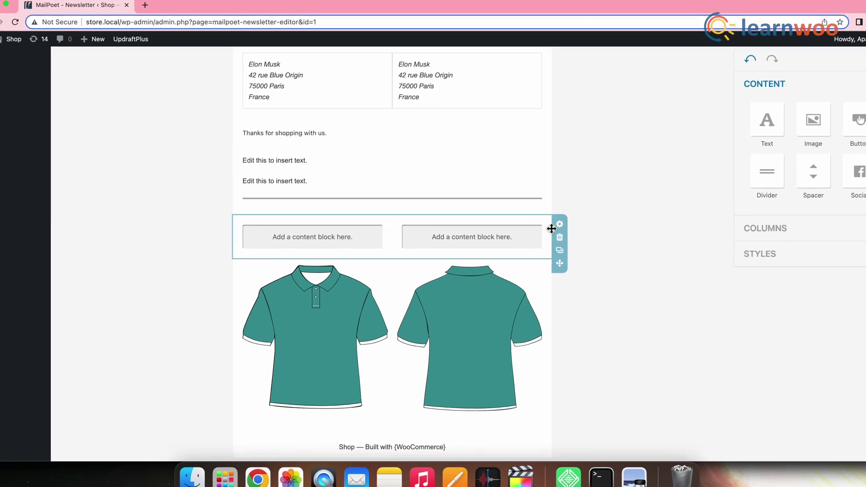
click(555, 225)
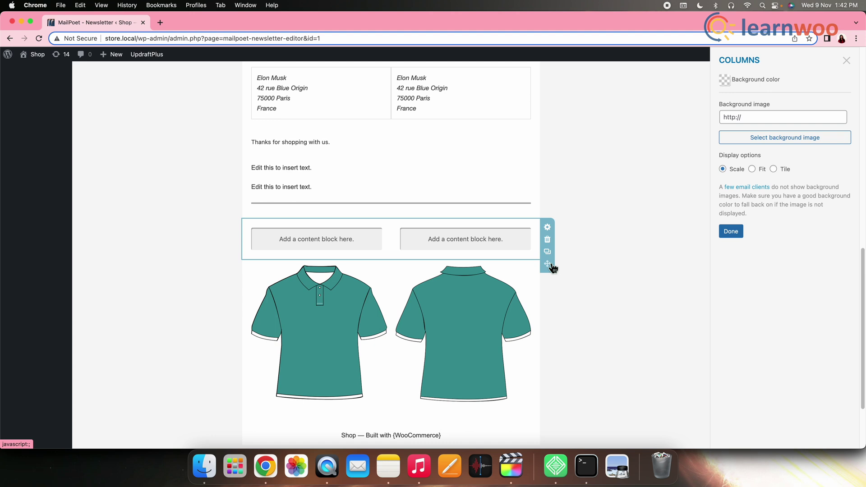
Step: Fill the row: divider and text on the left, spacer and black T-shirt image on the right
click(846, 60)
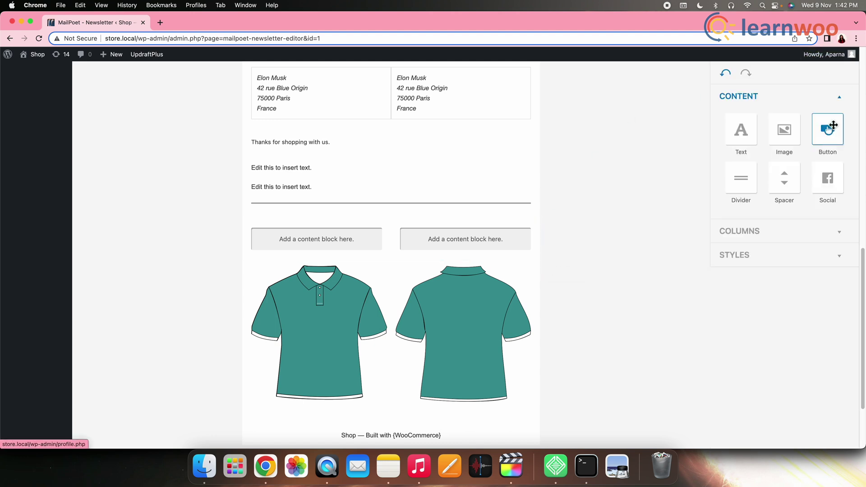
drag(752, 141, 300, 234)
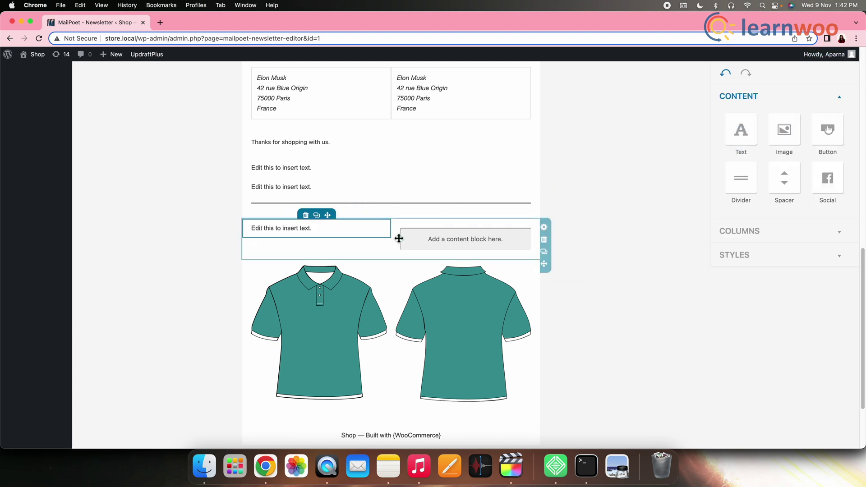
drag(789, 139, 430, 239)
click(276, 173)
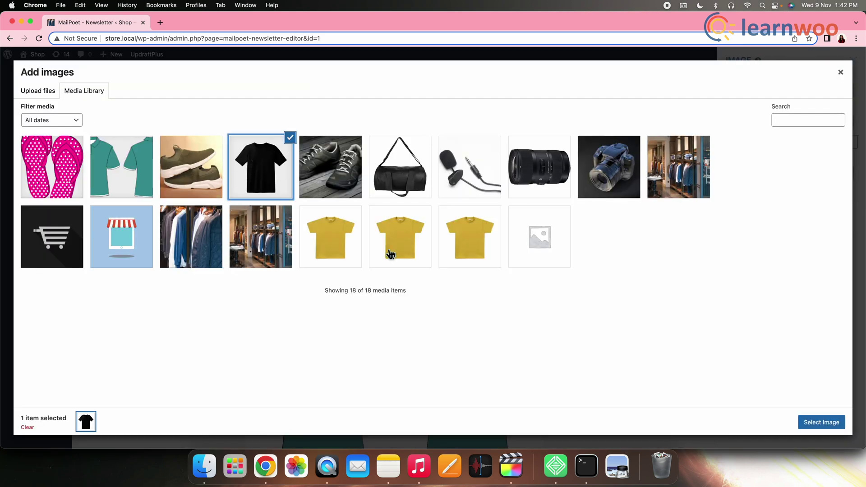
click(827, 423)
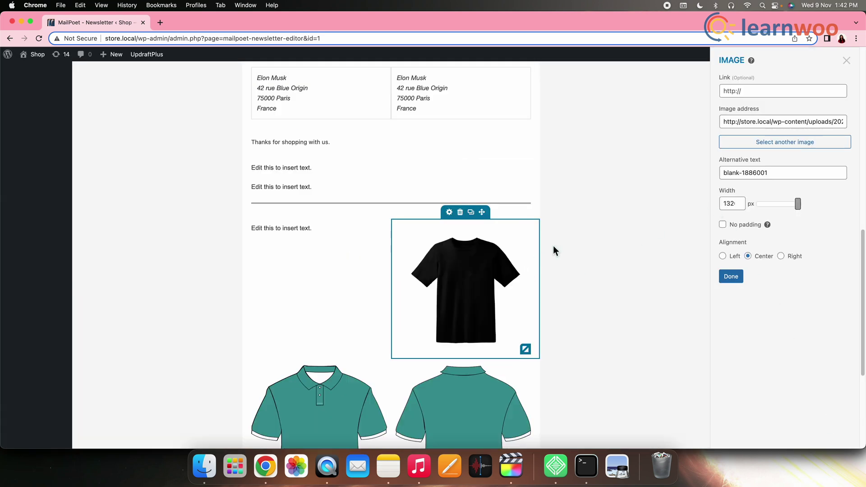
click(846, 62)
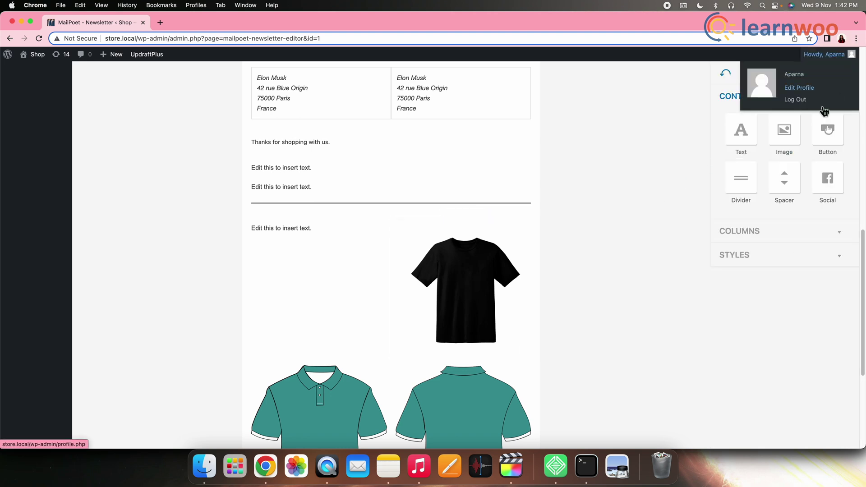
drag(738, 186, 389, 229)
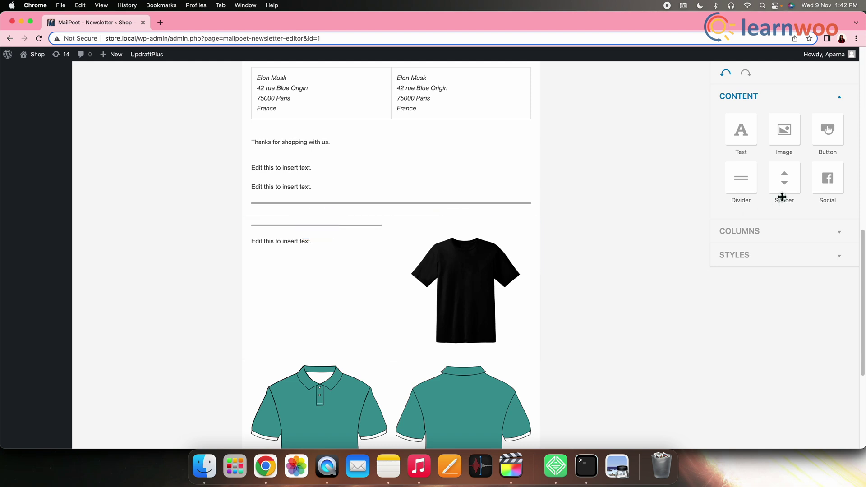
drag(770, 191, 442, 226)
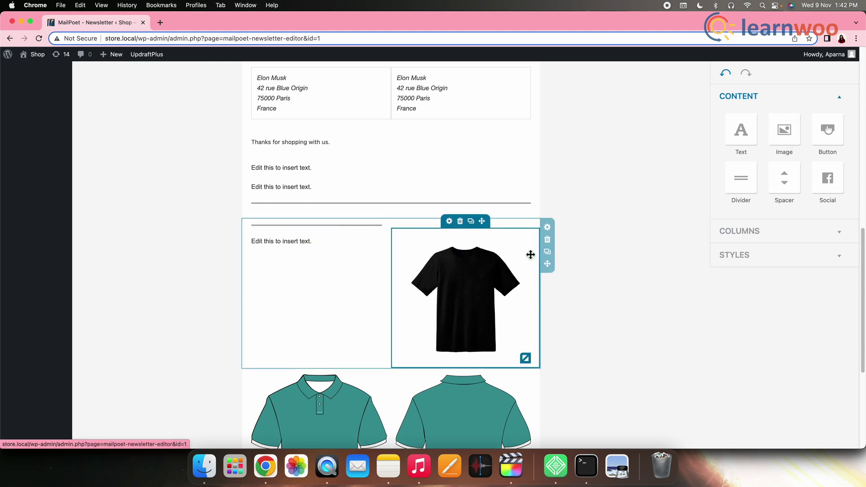
Step: Switch the template text font from Arial to Georgia, keeping the purple branding colour
click(767, 264)
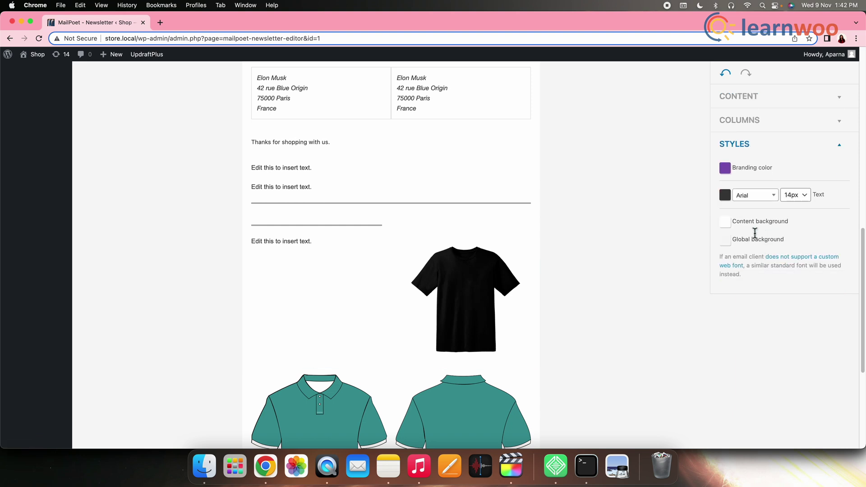
click(725, 169)
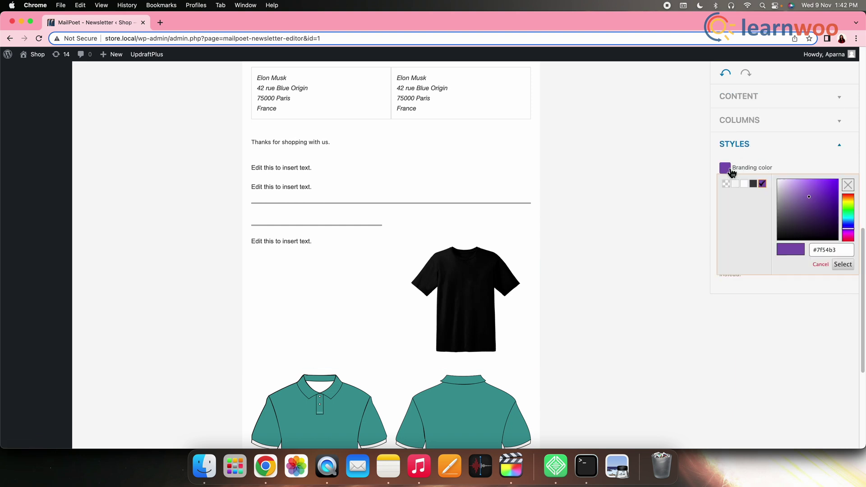
click(732, 171)
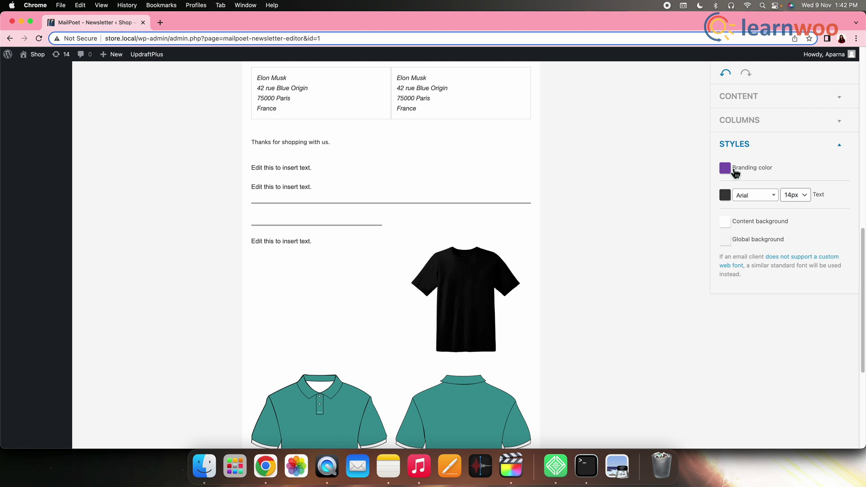
click(739, 198)
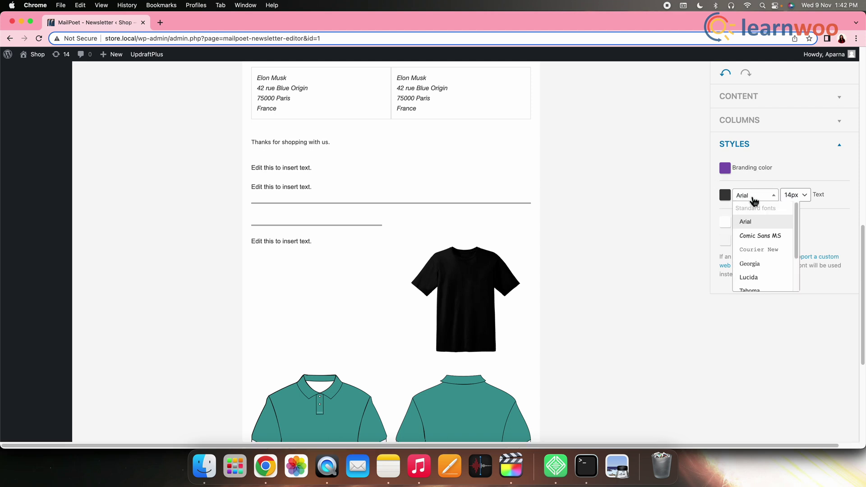
click(758, 263)
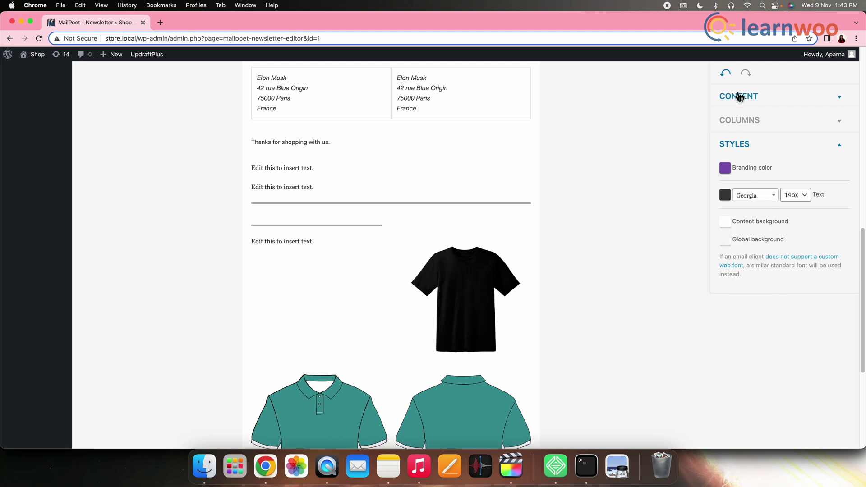
click(841, 146)
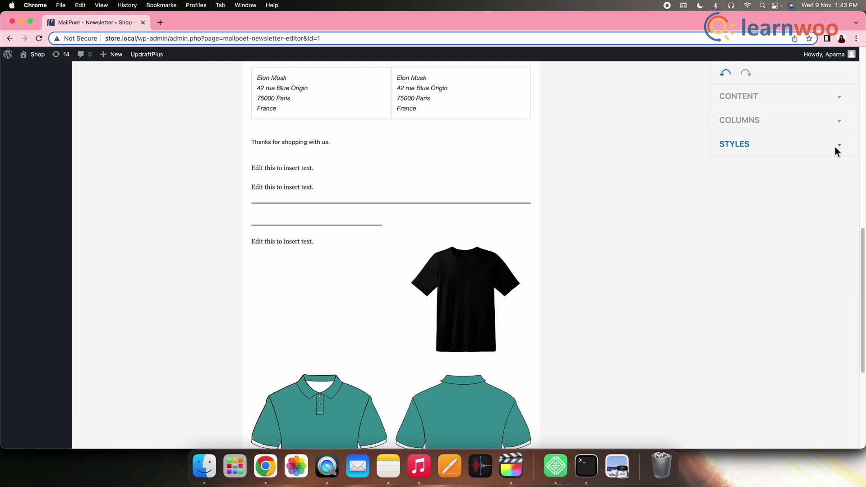
scroll(624, 178, up, 10)
scroll(623, 183, up, 5)
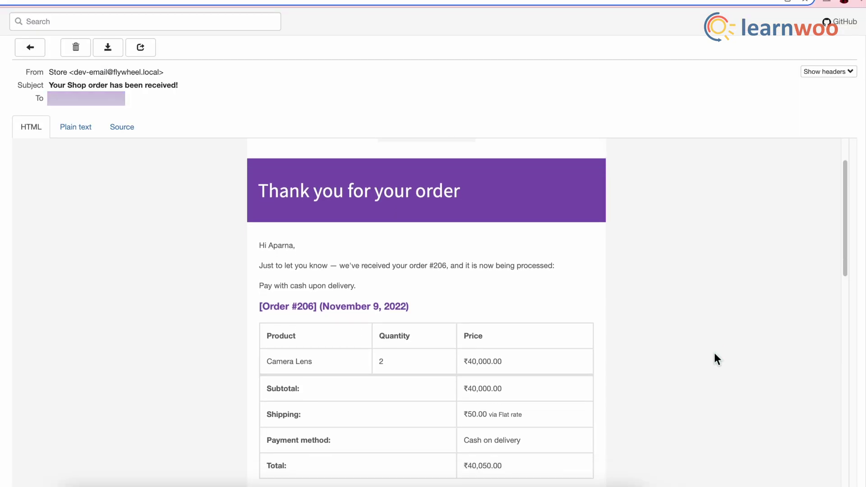
Step: Scroll through the received order email to confirm the text lines, dividers and T-shirt images
scroll(715, 357, down, 3)
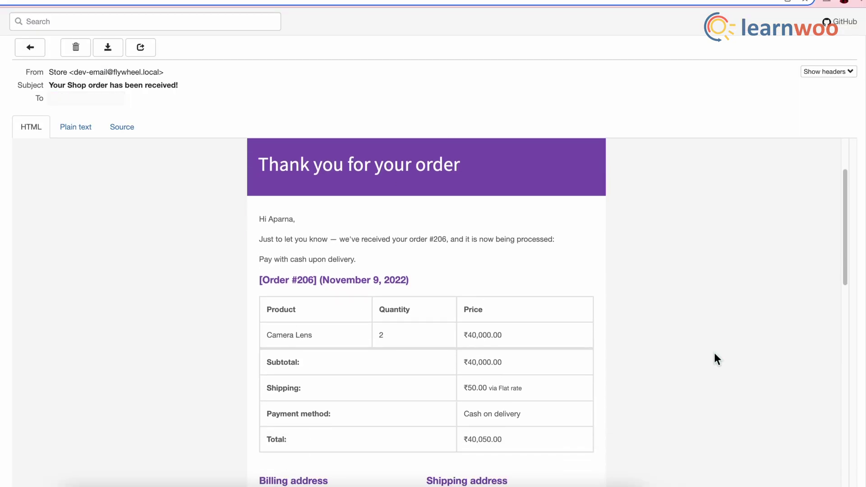
scroll(714, 355, down, 5)
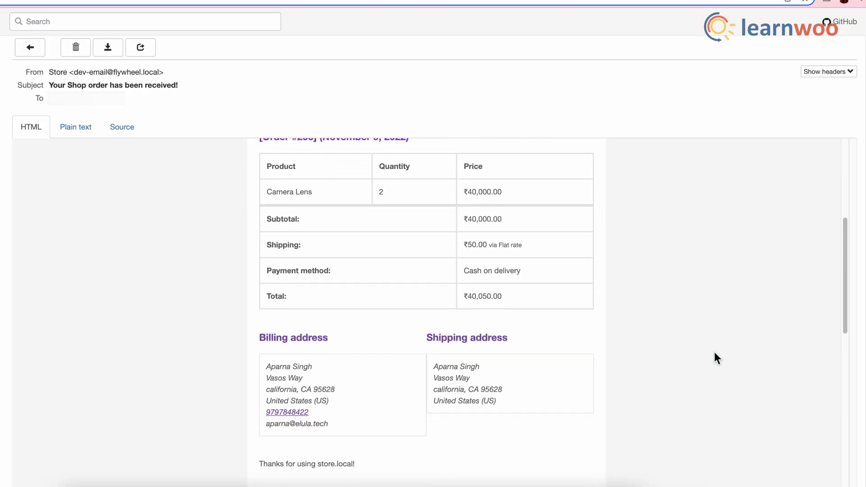
scroll(714, 352, down, 4)
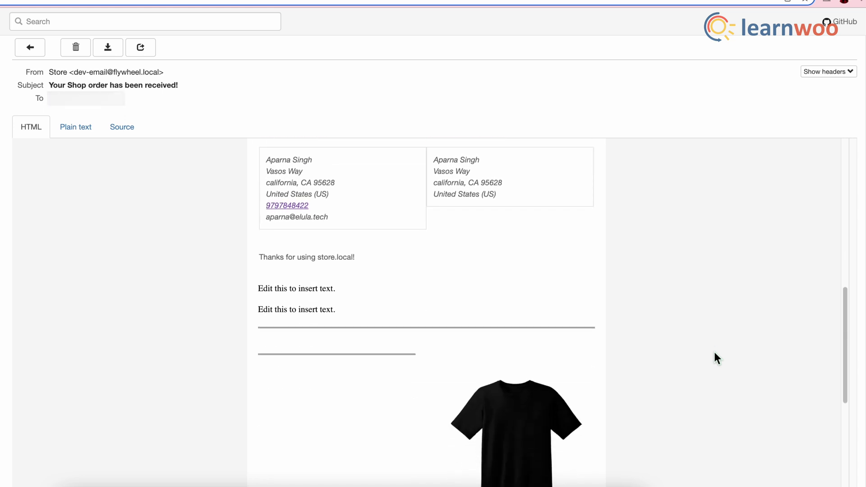
scroll(714, 352, down, 4)
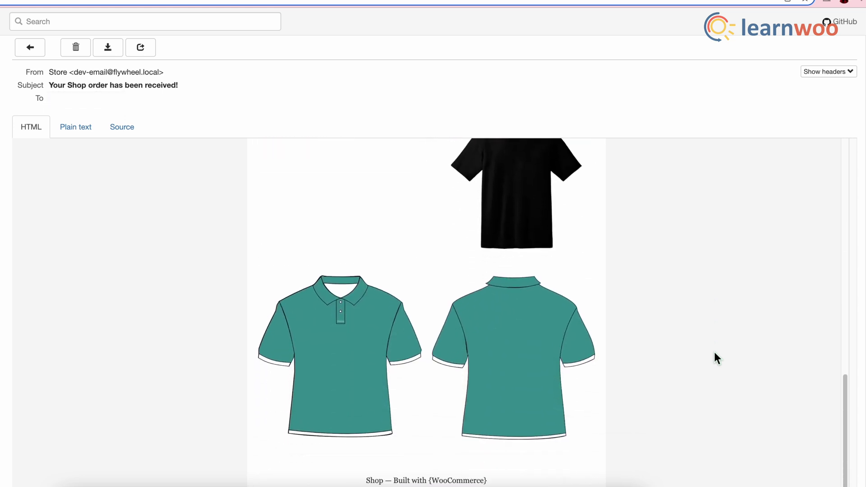
scroll(714, 354, up, 10)
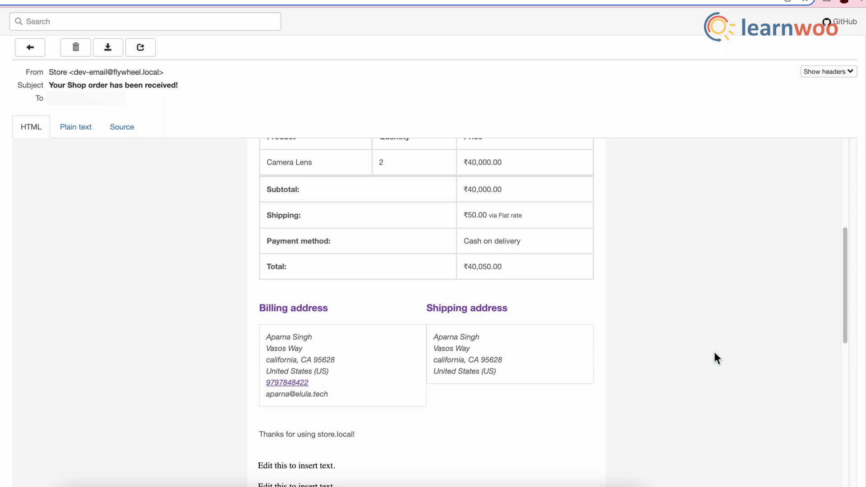